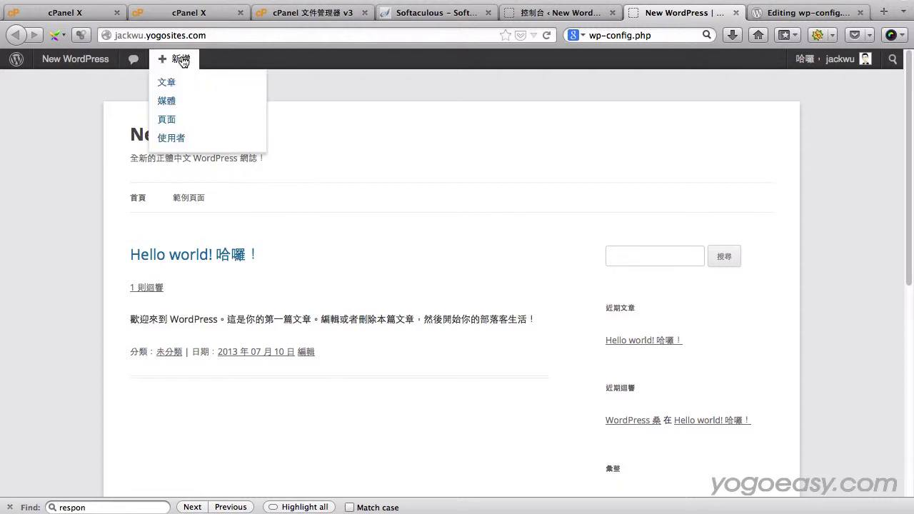
Load the /wp directory address of the New WordPress site in the browser
double_click(257, 34)
left_click(258, 35)
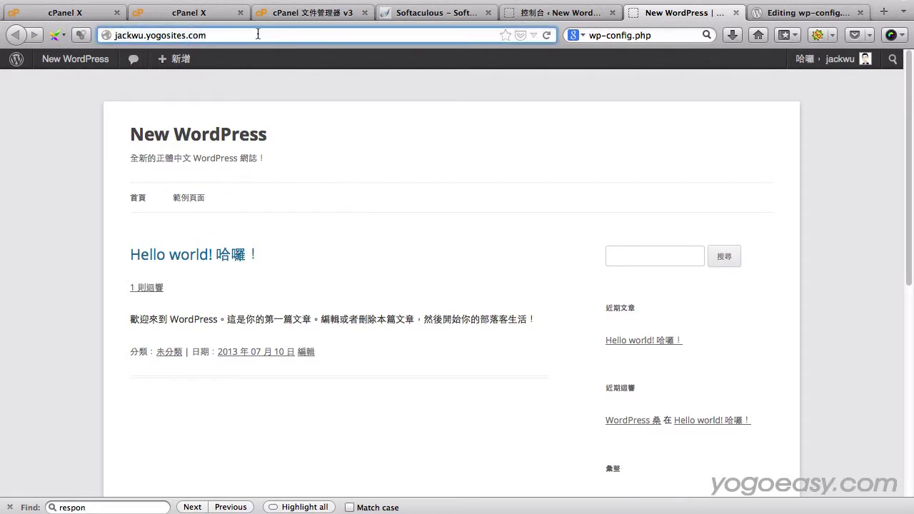
type("/wp")
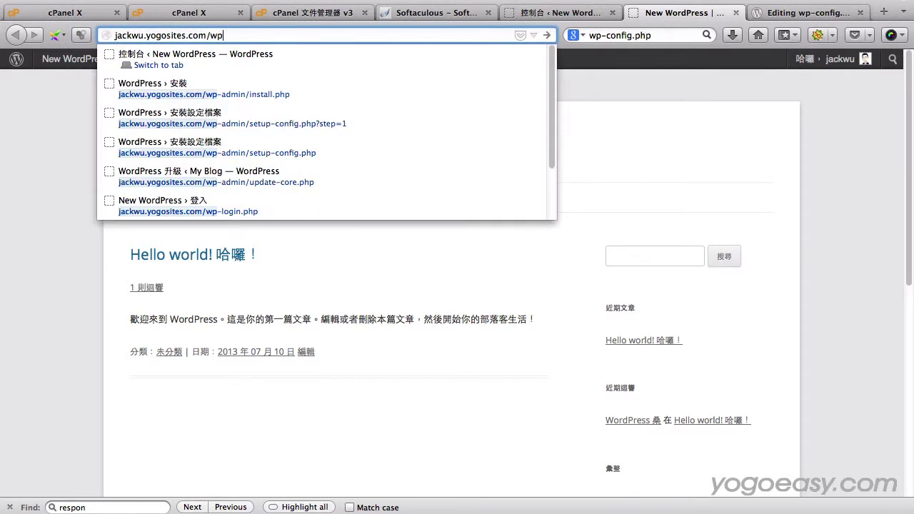
key("Return")
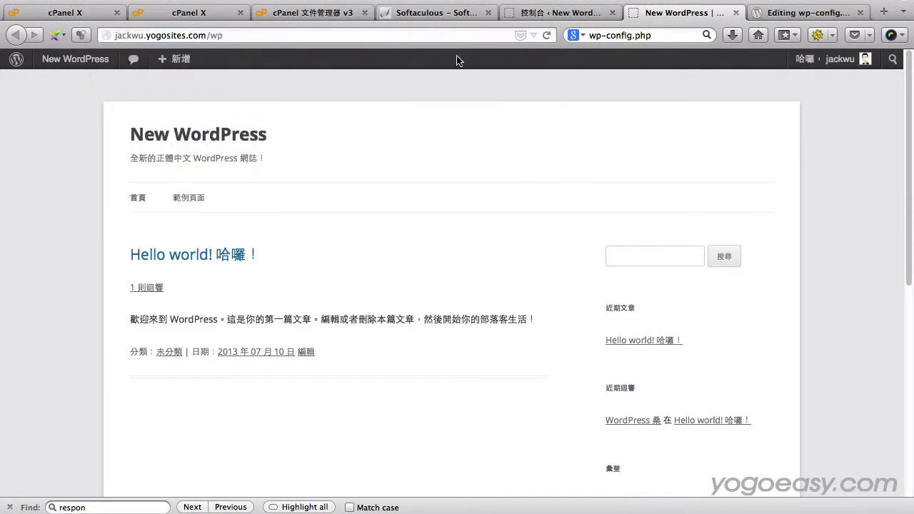
Examine the In Directory setting on the Softaculous WordPress install form
left_click(423, 16)
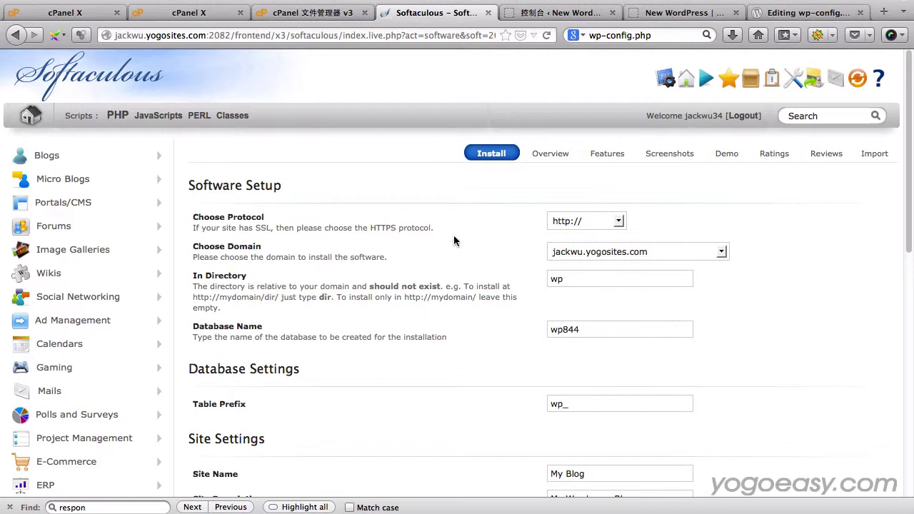
left_click(572, 278)
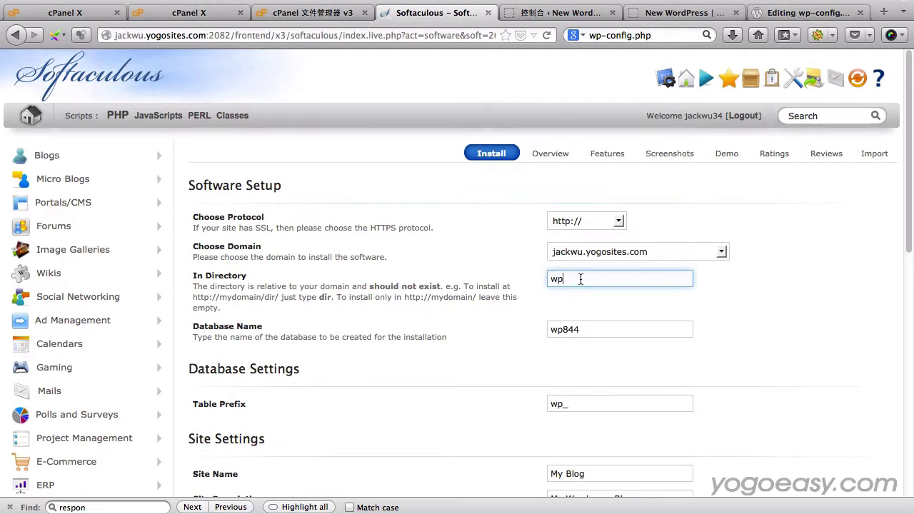
left_click_drag(580, 280, 523, 276)
scroll(806, 405, "down", 1)
scroll(792, 401, "up", 1)
Examine the wordpress-3.5.2-zh_TW.zip archive and the wordpress folder in public_html in the cPanel file manager
left_click(319, 15)
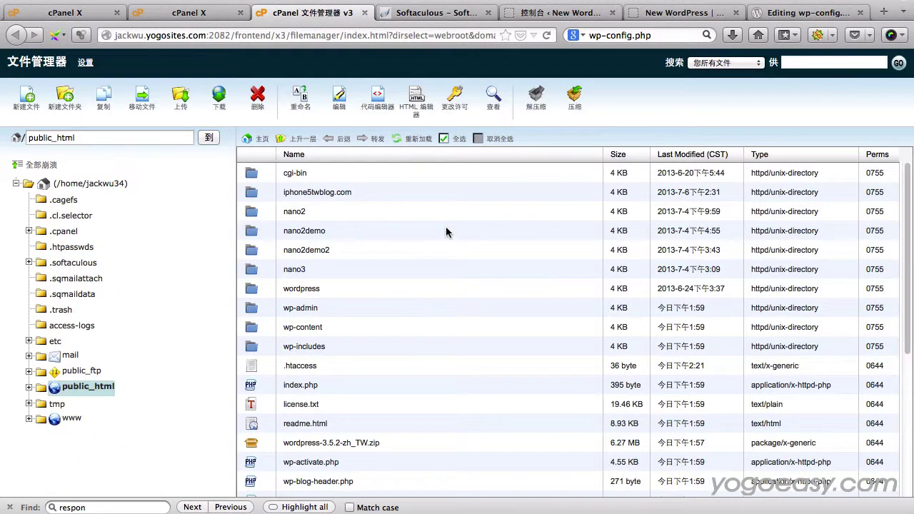
left_click(399, 444)
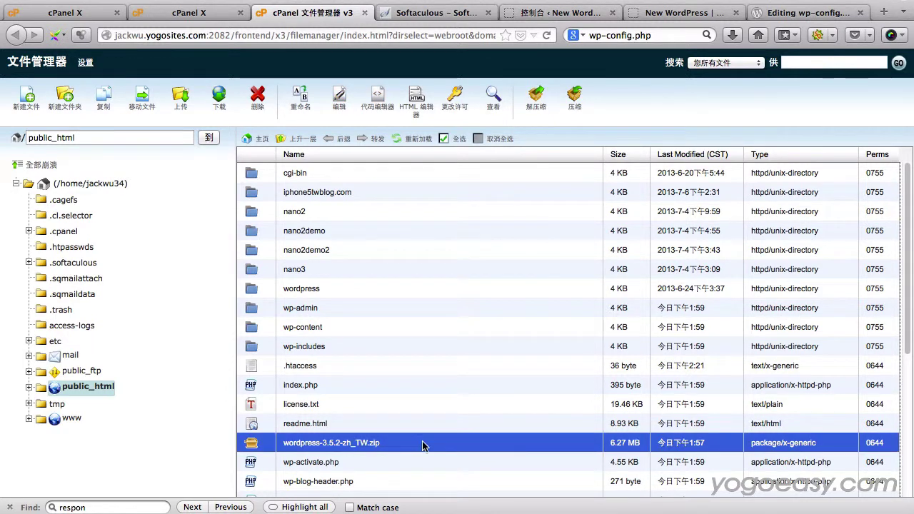
left_click(329, 291)
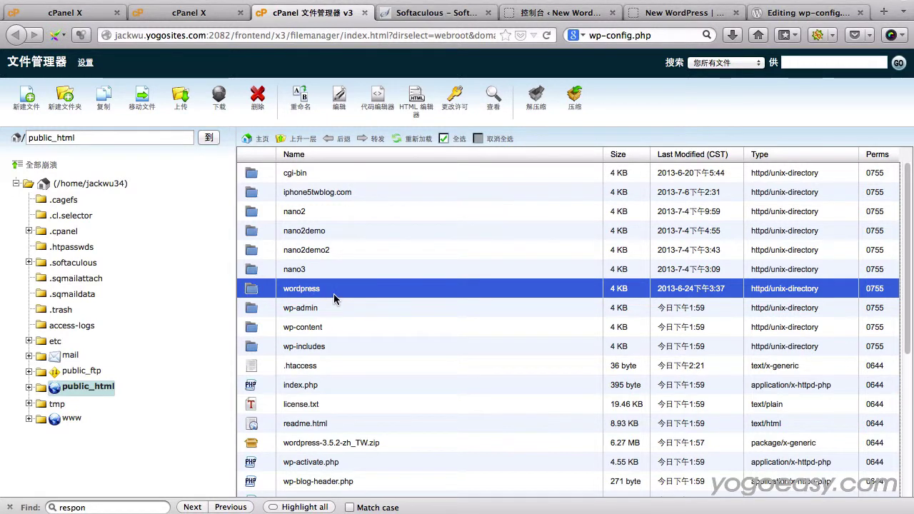
Check the Softaculous-installed My Blog site at its /wp address and the directory index at the domain root
left_click(684, 13)
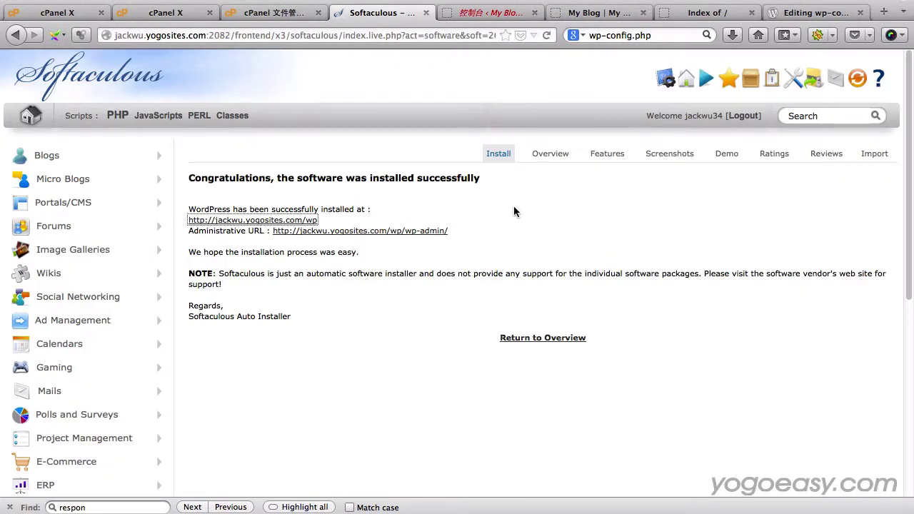
left_click(311, 225)
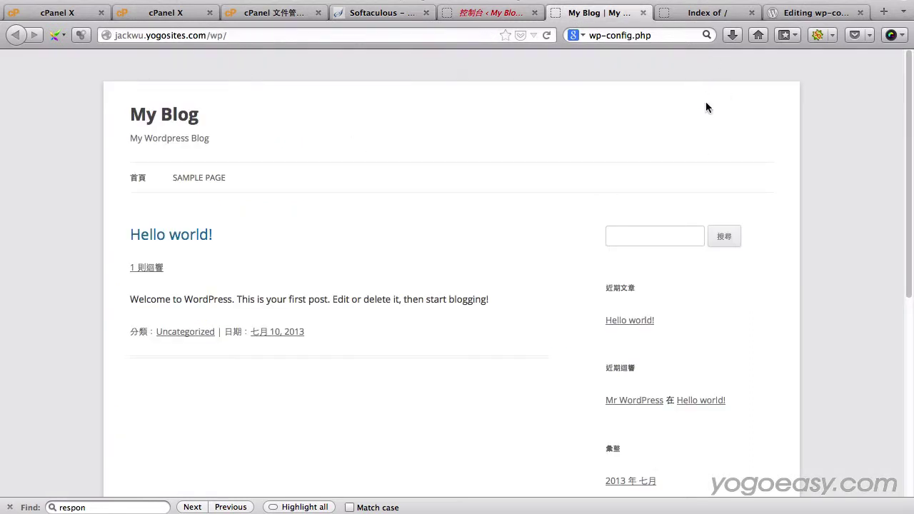
left_click(707, 14)
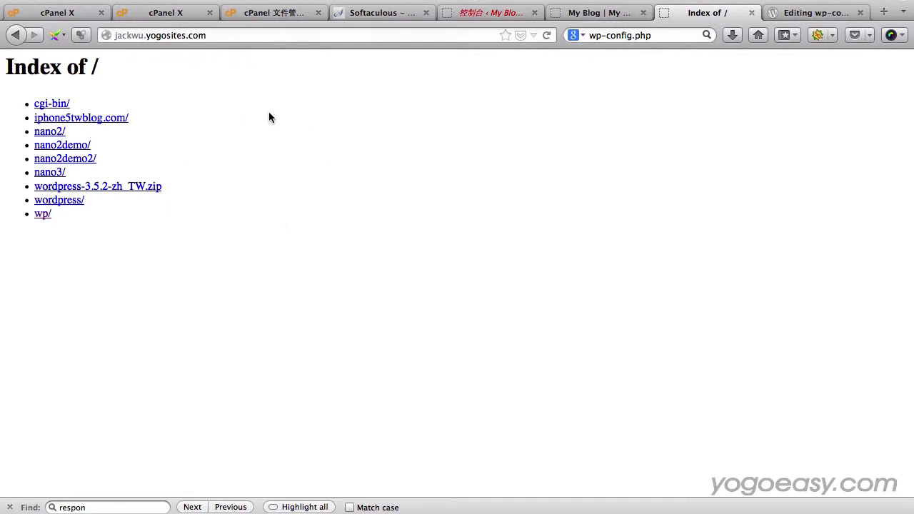
Open the general settings page in the WordPress dashboard of My Blog
left_click(510, 20)
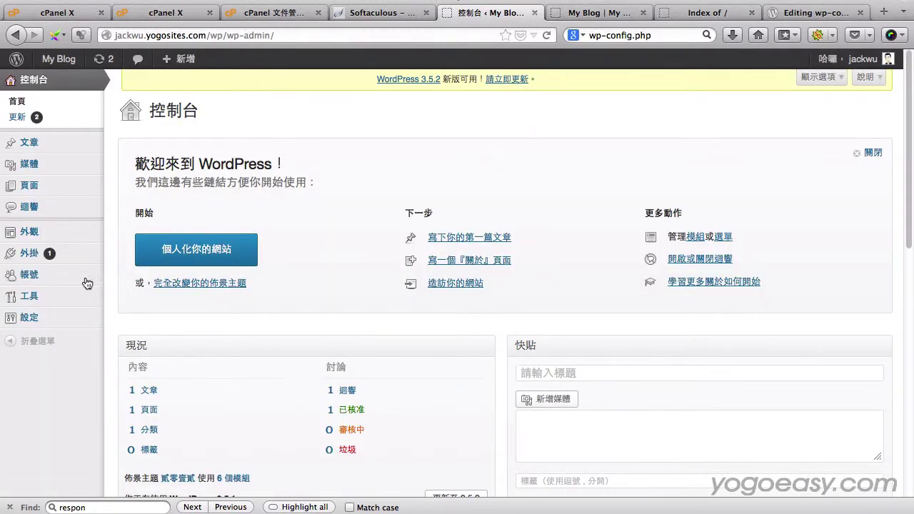
mouse_move(63, 321)
left_click(122, 321)
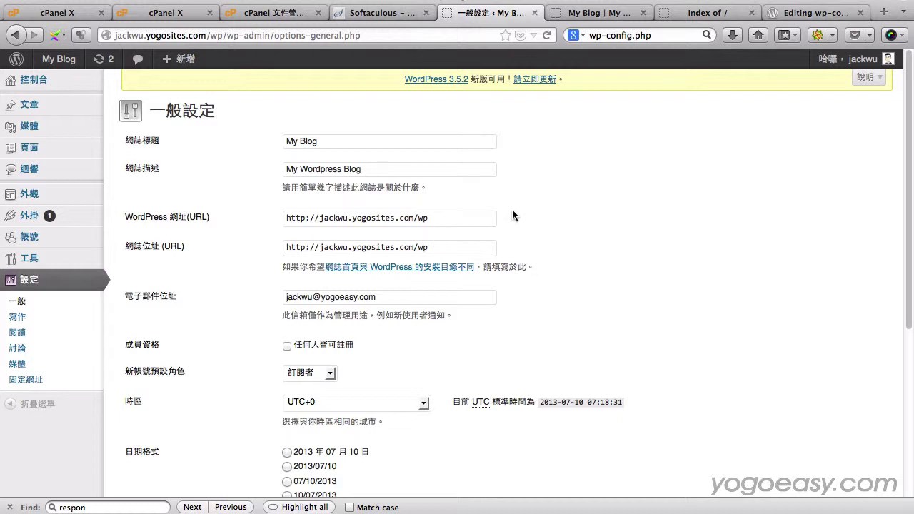
Copy all files and folders from public_html/wp into /public_html in the cPanel file manager
left_click(270, 17)
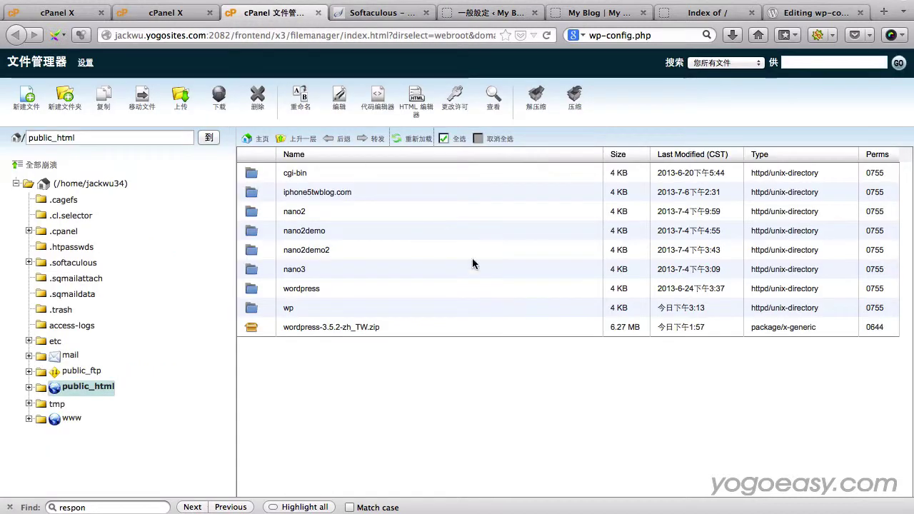
double_click(309, 310)
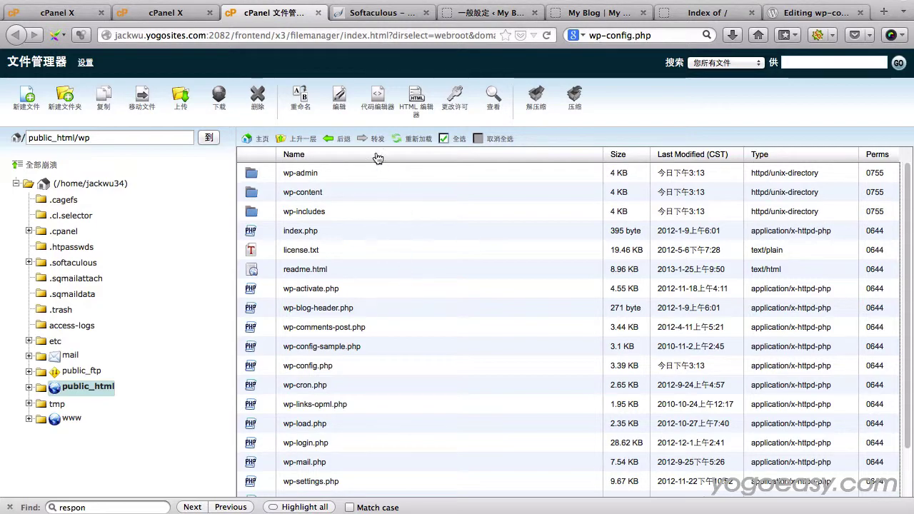
left_click(454, 138)
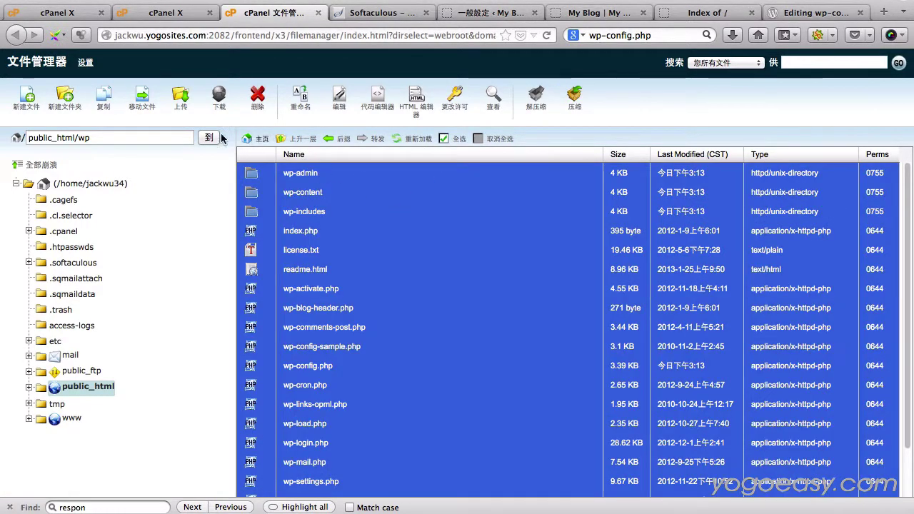
left_click(100, 106)
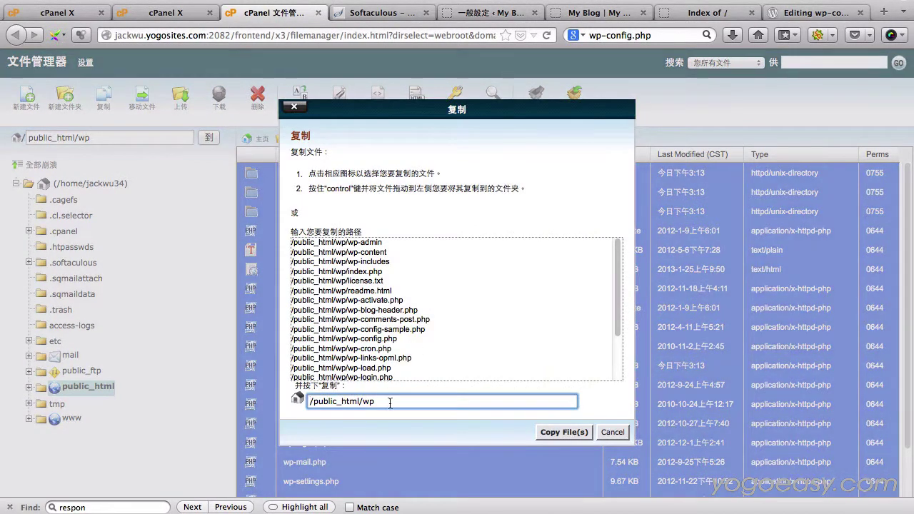
key("BackSpace")
key("BackSpace")
key("BackSpace")
left_click(550, 433)
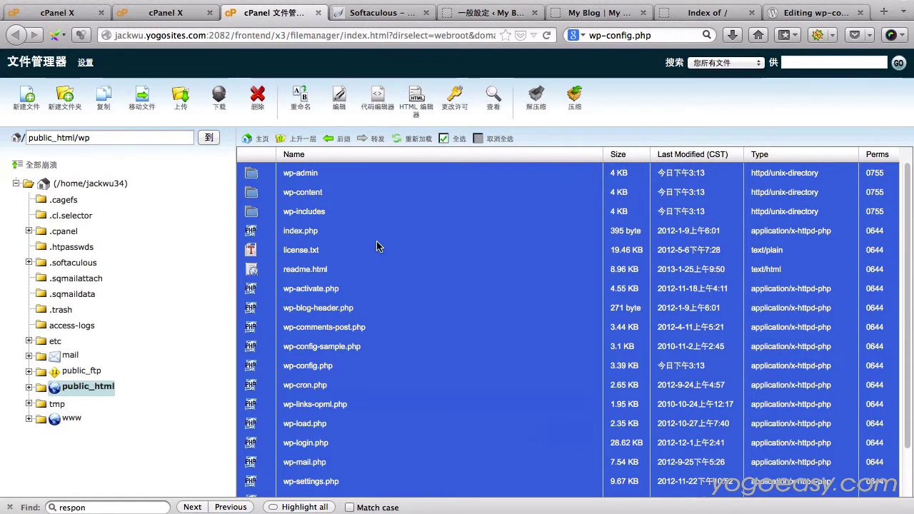
left_click(105, 104)
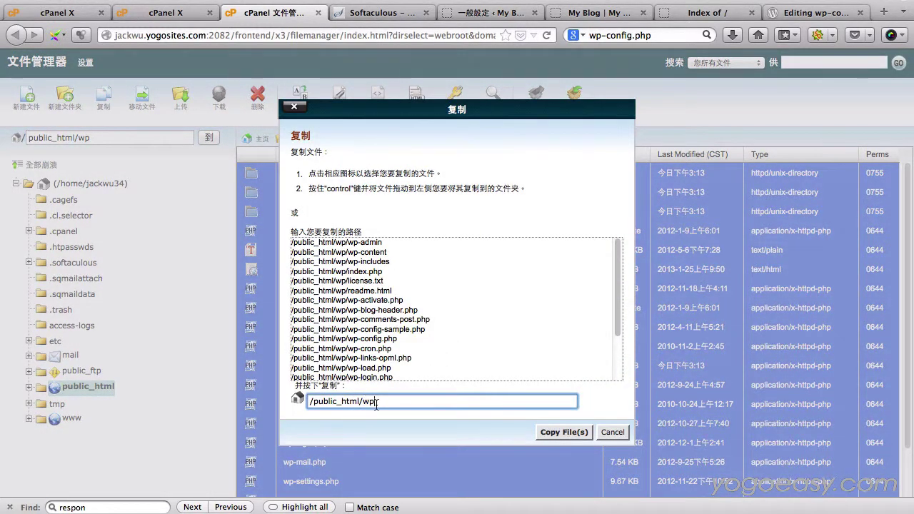
left_click(612, 432)
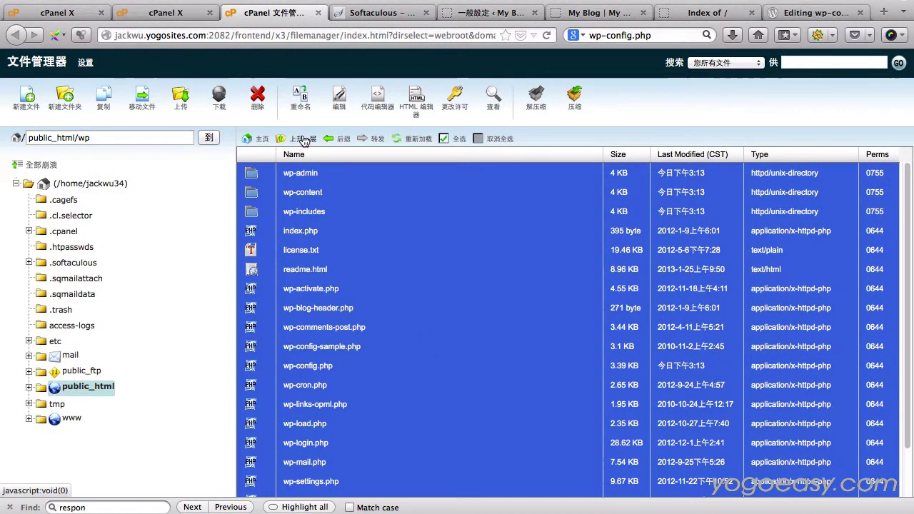
Open wp-config.php from public_html in the code editor with utf-8 encoding and go to its MySQL settings
left_click(300, 139)
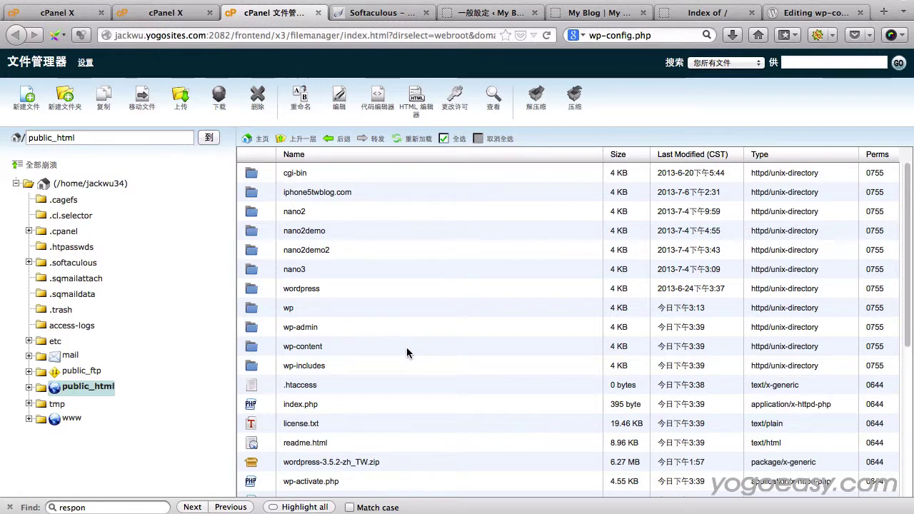
scroll(407, 353, "down", 5)
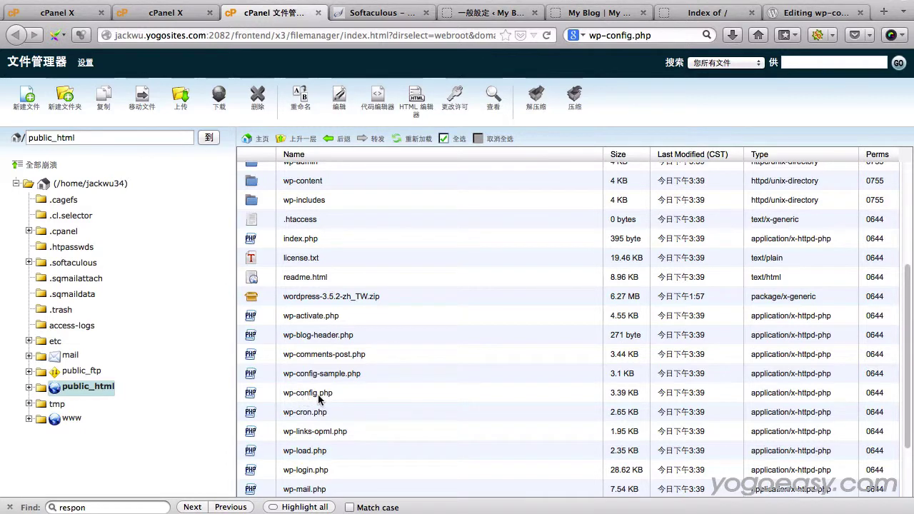
left_click(341, 398)
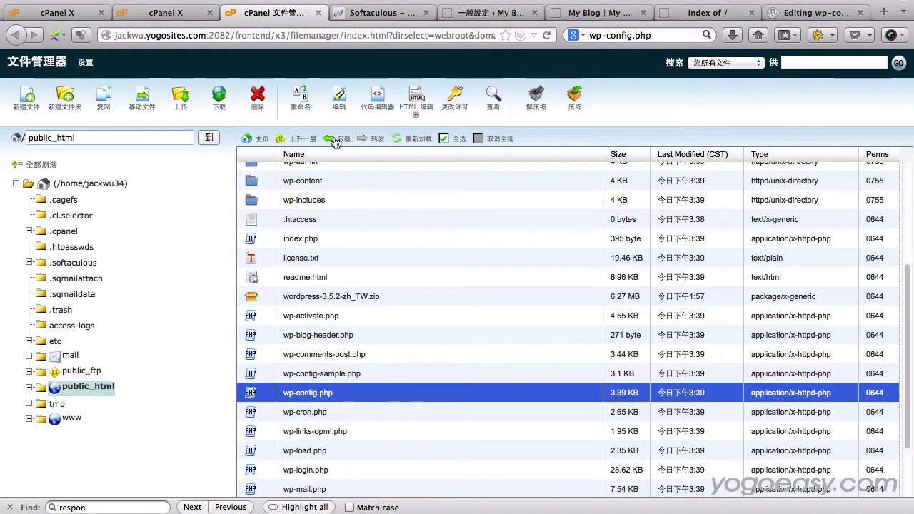
left_click(377, 107)
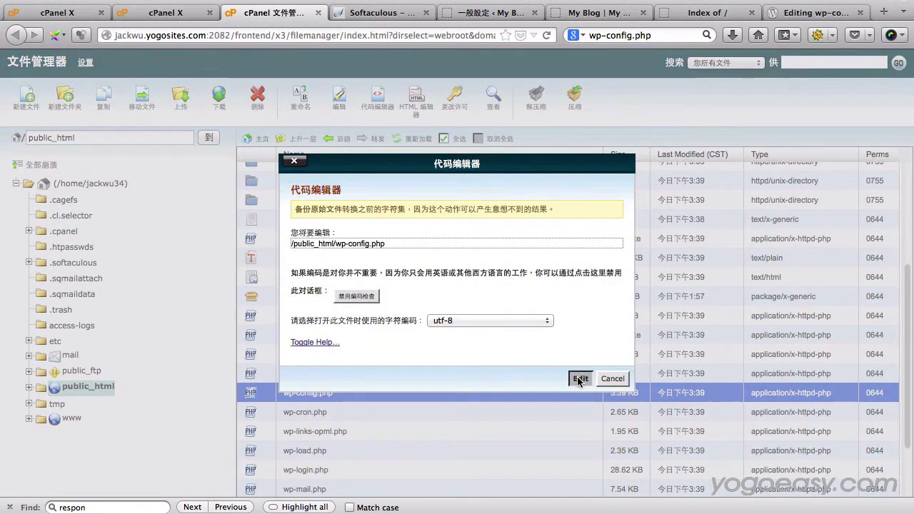
left_click(580, 322)
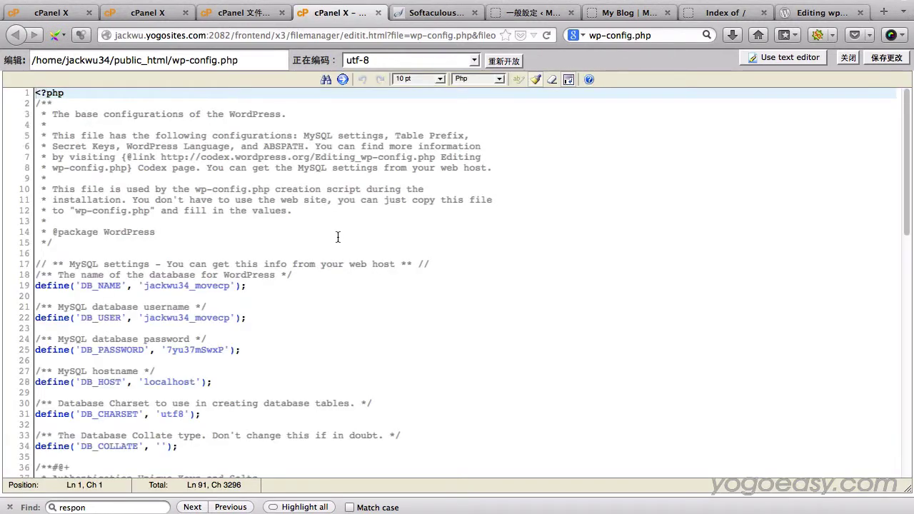
scroll(337, 237, "down", 1)
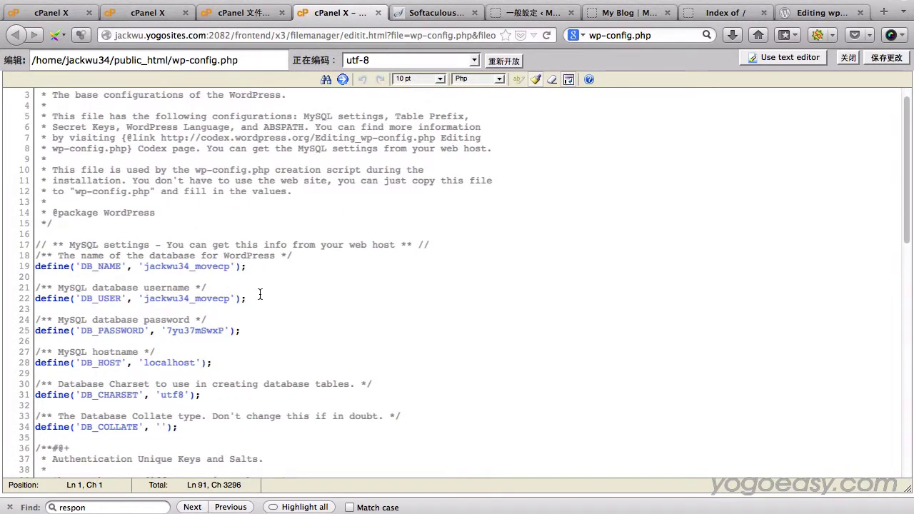